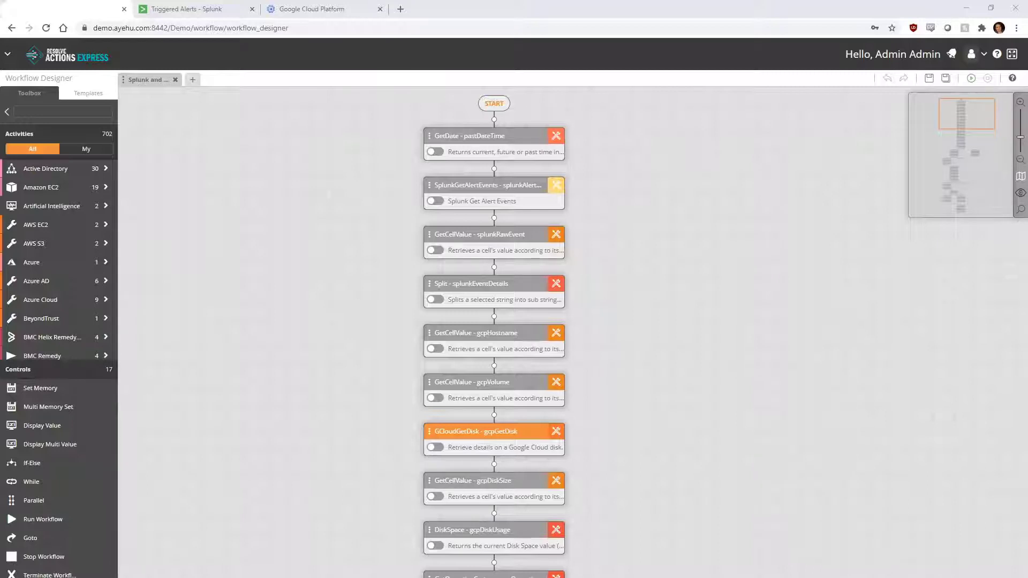
Step: Open the Audit Trail and display the activity log of the Splunk and GCP disk space remediation event
left_click(9, 56)
left_click(196, 105)
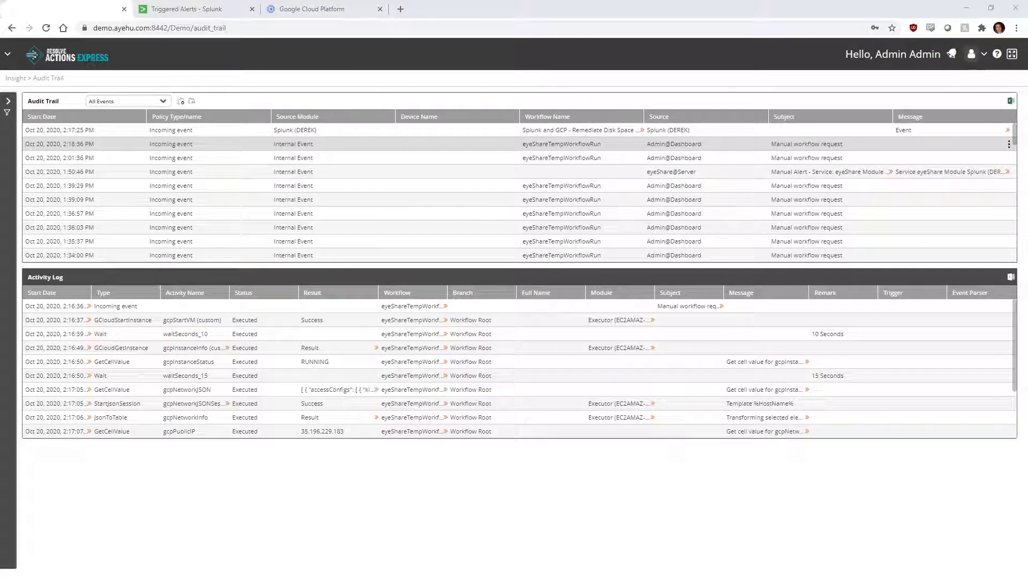
left_click(626, 129)
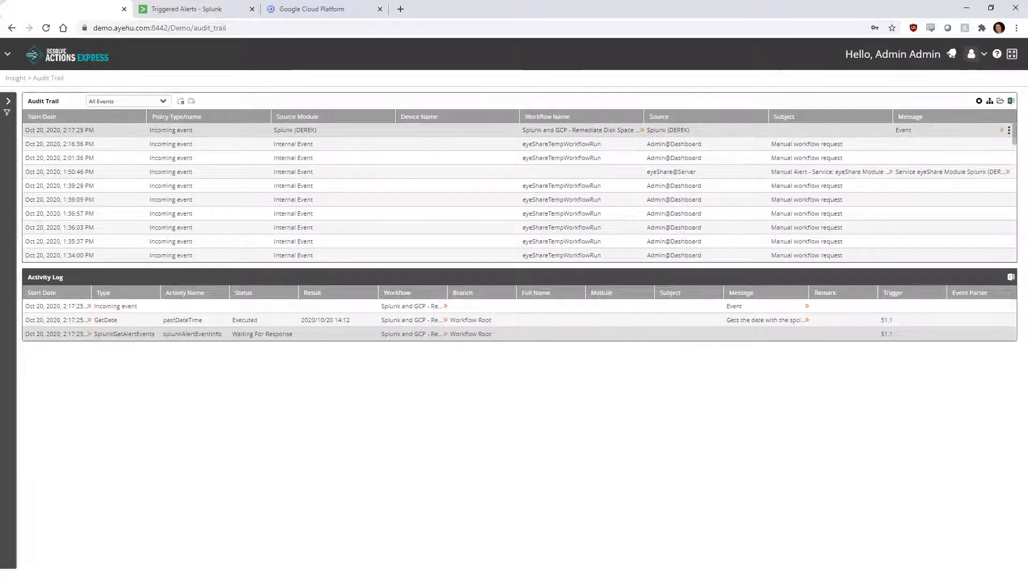
Step: Switch to Slack, expand tobi's disk space alert, choose to increase the disk size, and send a custom size of 1 GB
key("alt+Tab")
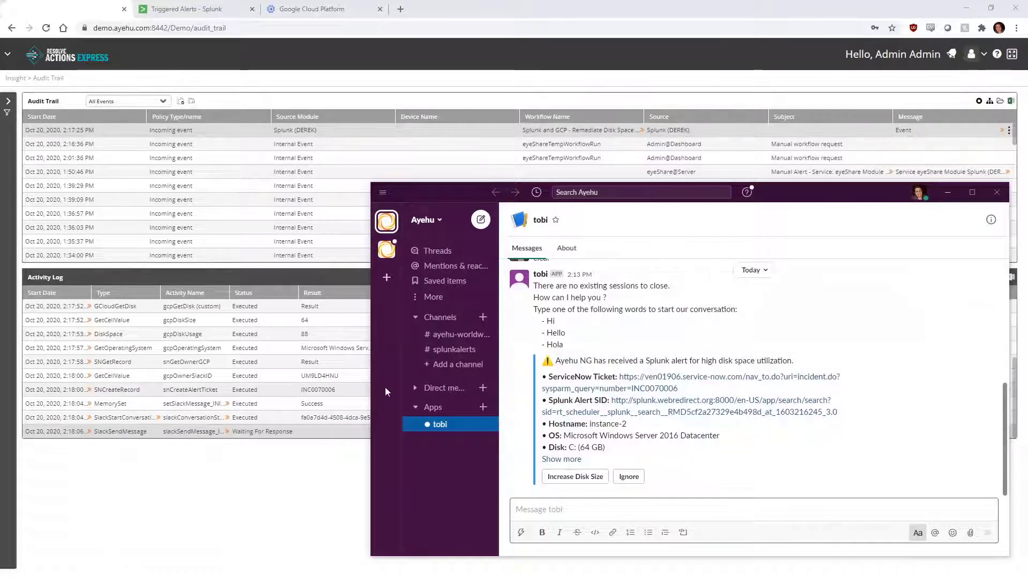
left_click(574, 461)
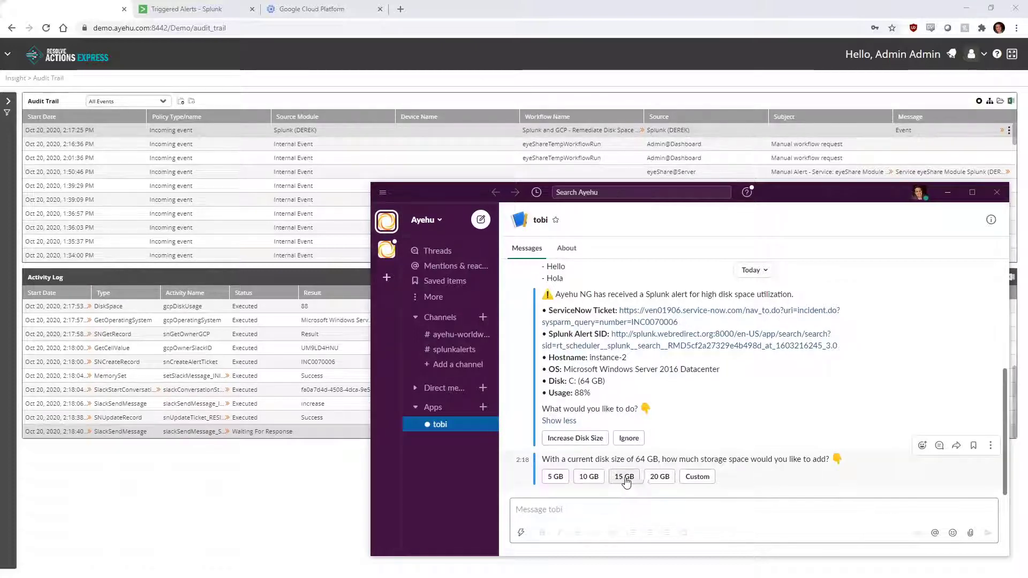
left_click(697, 477)
left_click(708, 509)
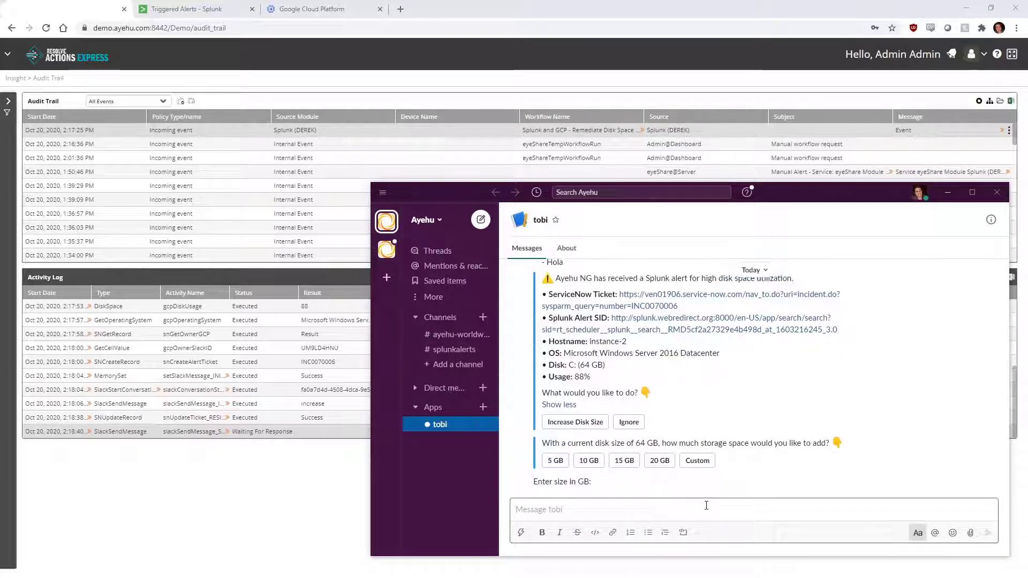
type("1")
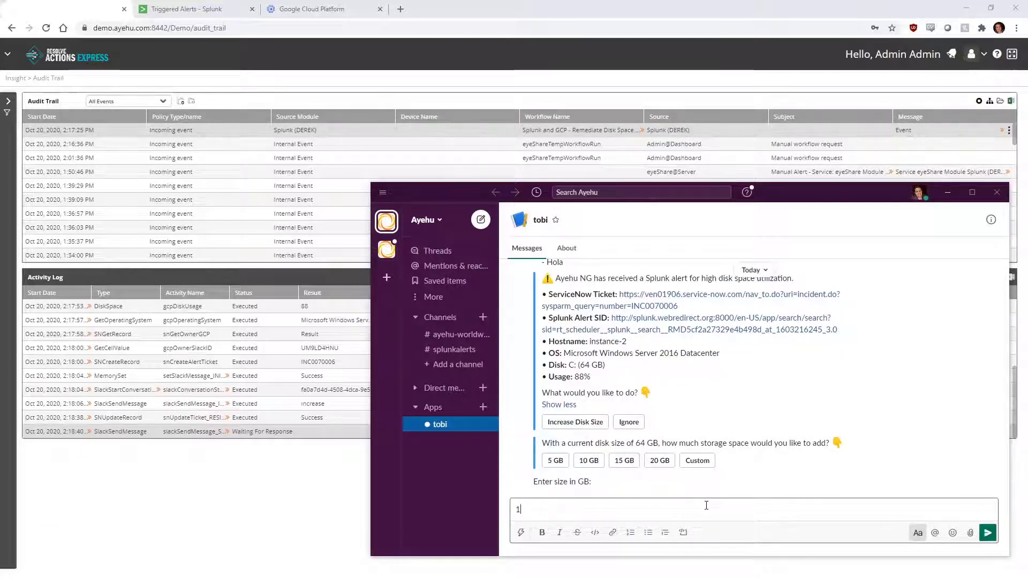
key("Return")
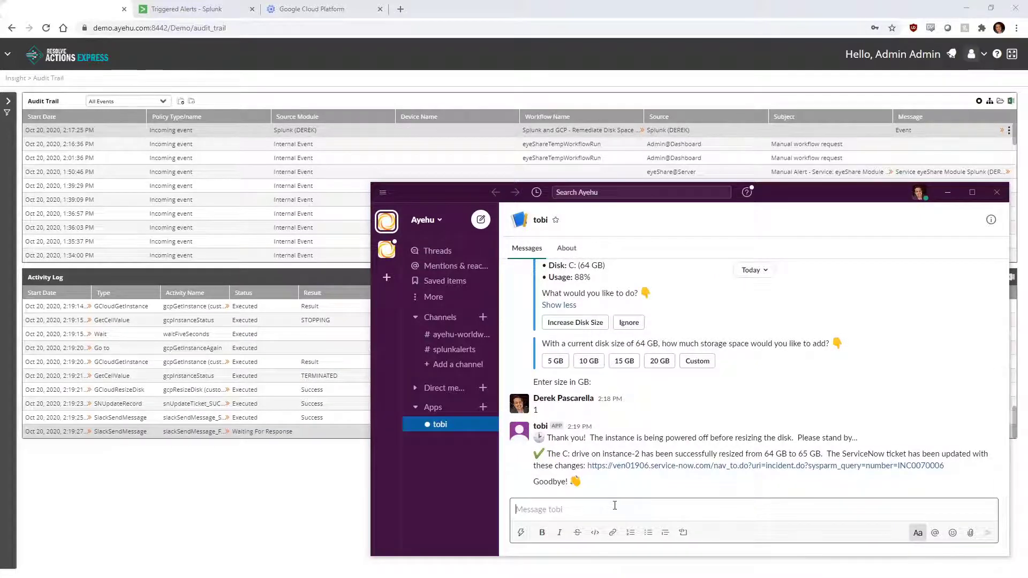
Step: Open the ServiceNow incident linked in tobi's completion message and review its details, description and work notes
left_click(642, 468)
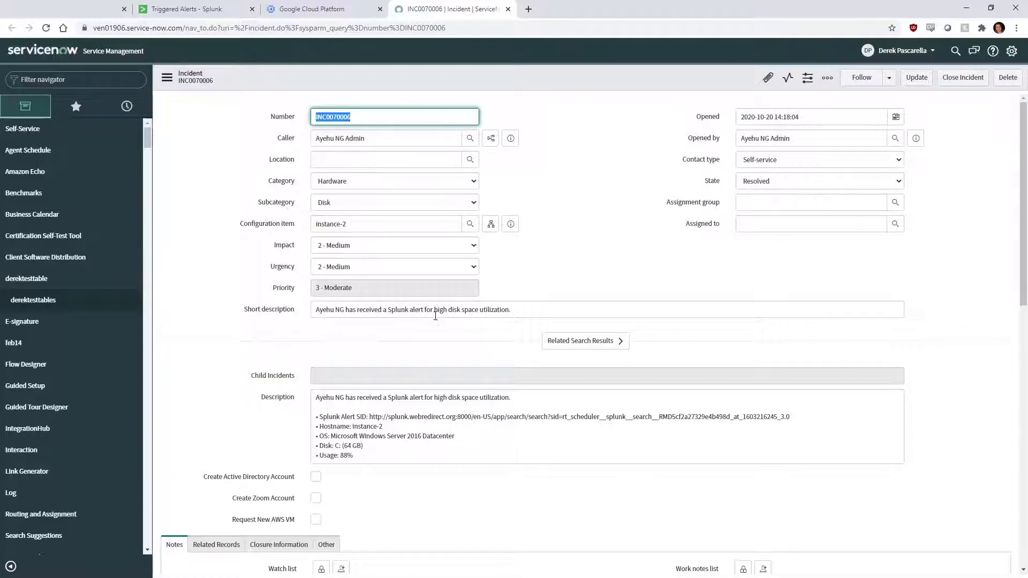
scroll(431, 335, "down", 3)
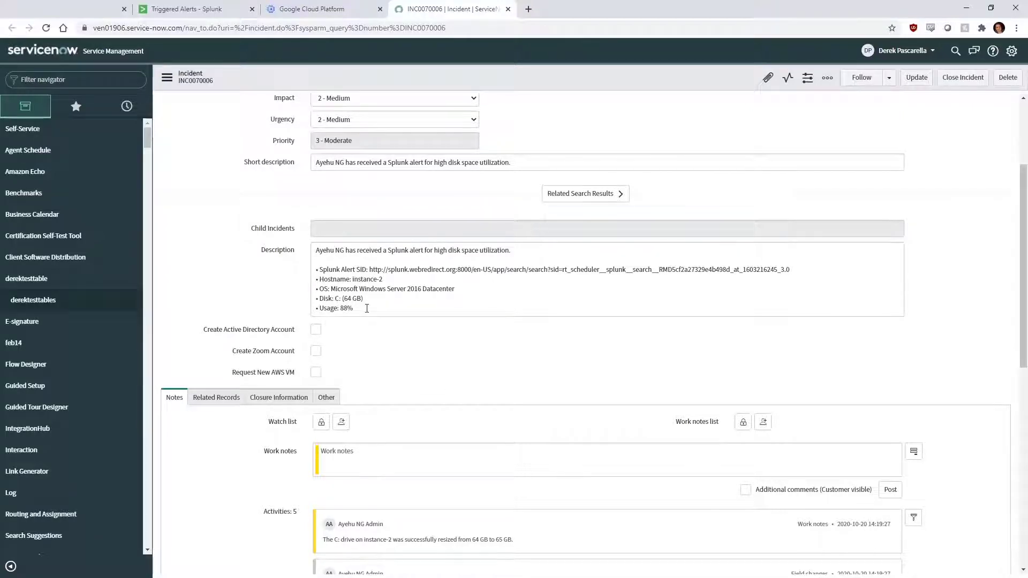
scroll(434, 332, "down", 3)
scroll(434, 333, "down", 3)
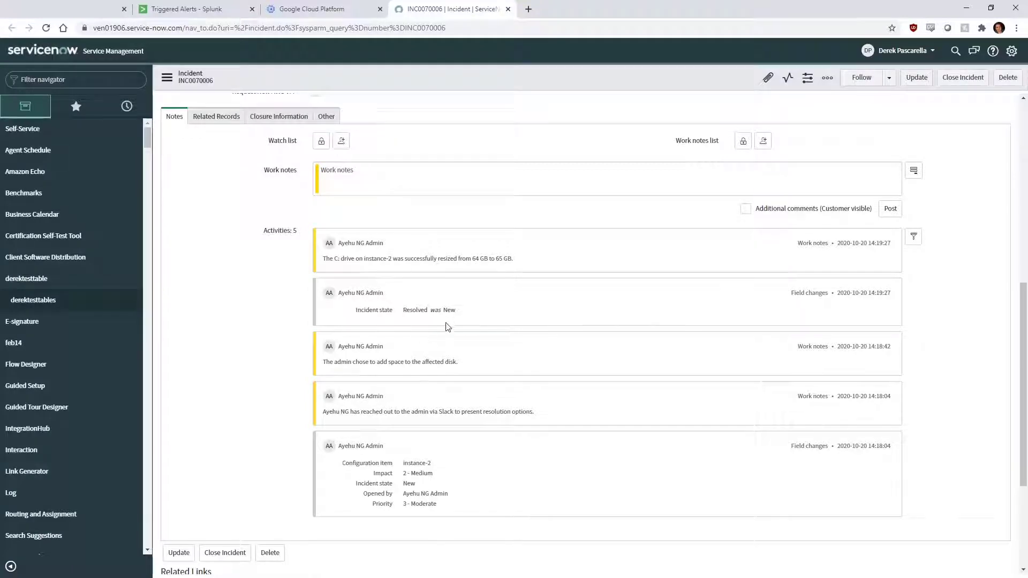
scroll(501, 342, "up", 5)
scroll(504, 364, "up", 3)
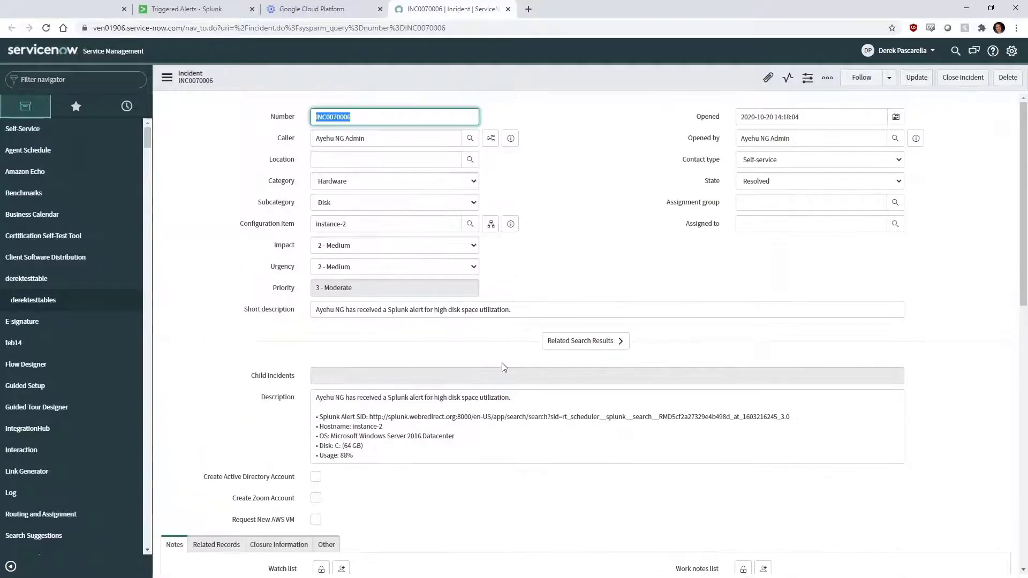
Step: Switch to Google Cloud Platform and view the Compute Engine disks to check the size of instance-2's disk
left_click(335, 12)
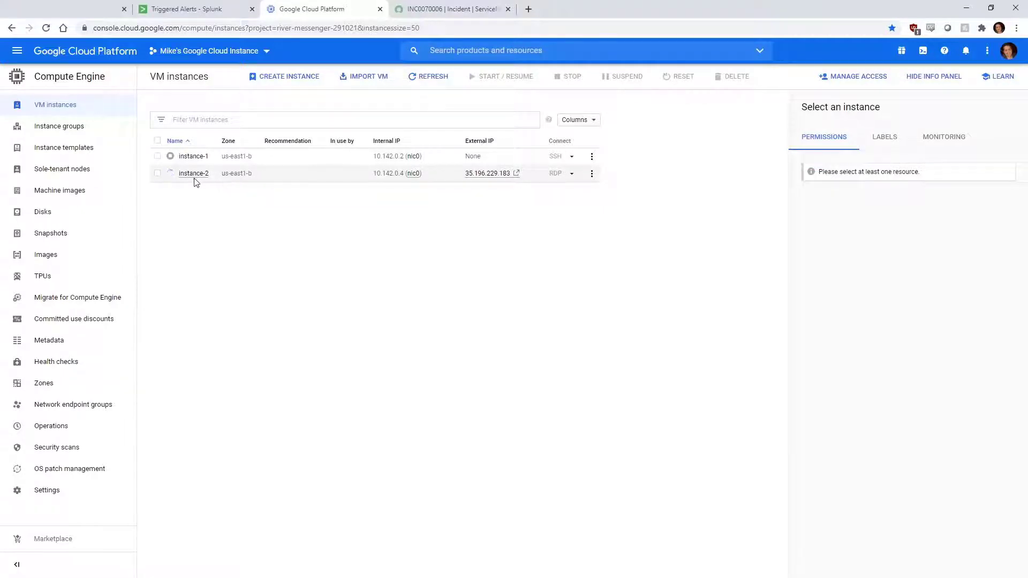
left_click(45, 214)
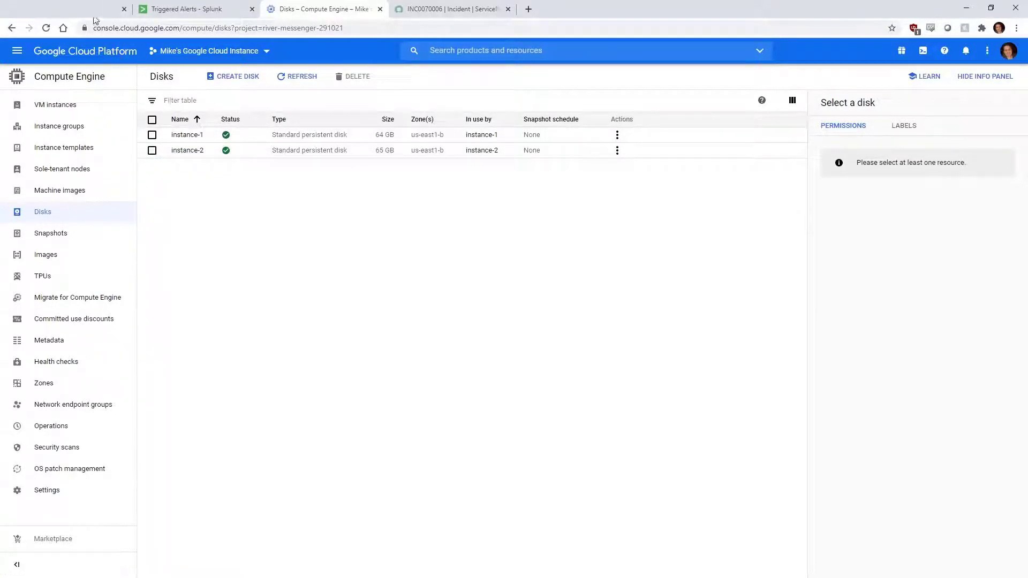
Step: Return to the Resolve Actions Express Audit Trail and view the full message of the incoming Splunk event
left_click(70, 10)
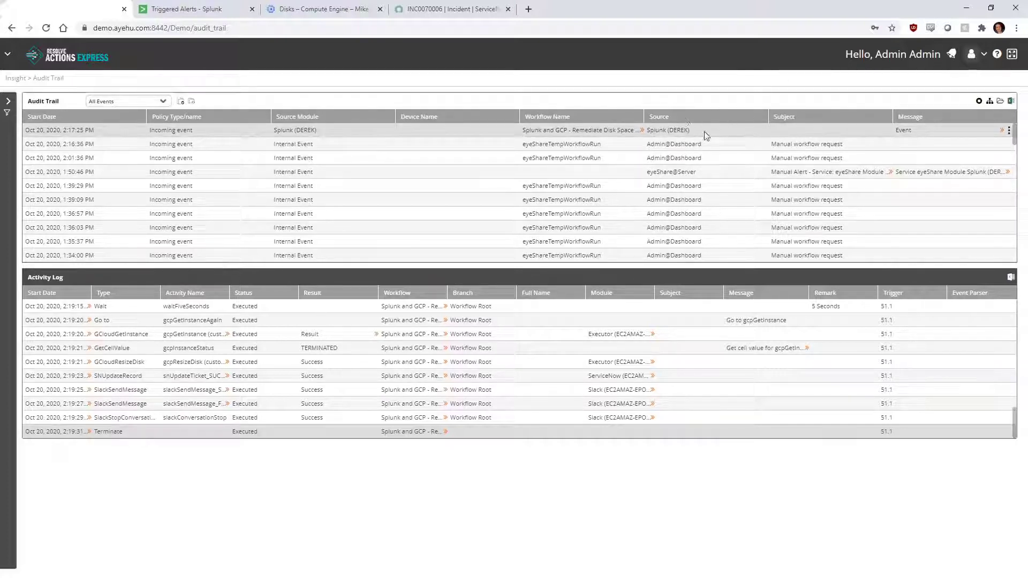
left_click(1002, 132)
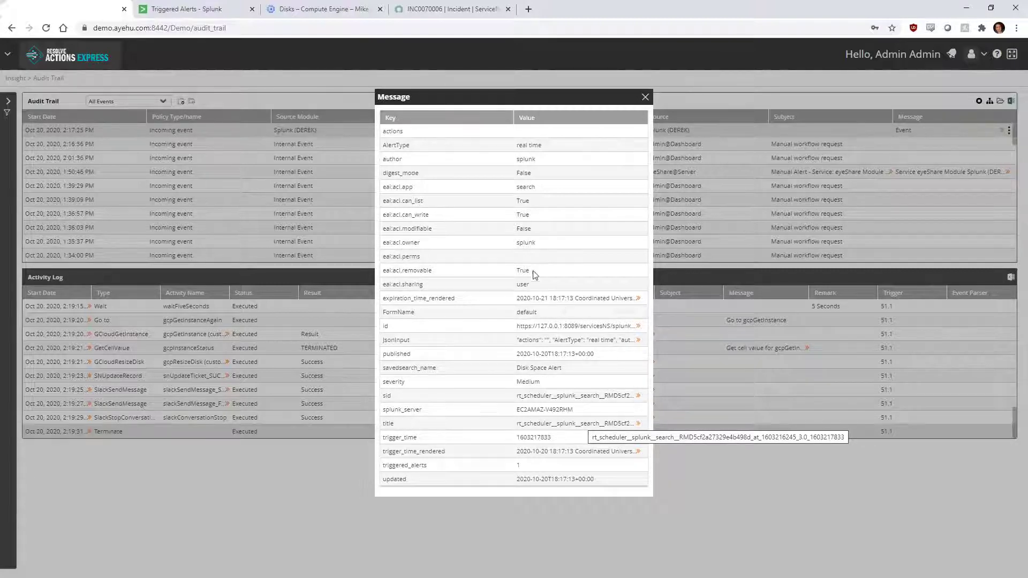
left_click(646, 99)
Step: Open the Workflow Designer and inspect the settings of the SplunkGetAlertEvents activity
left_click(8, 56)
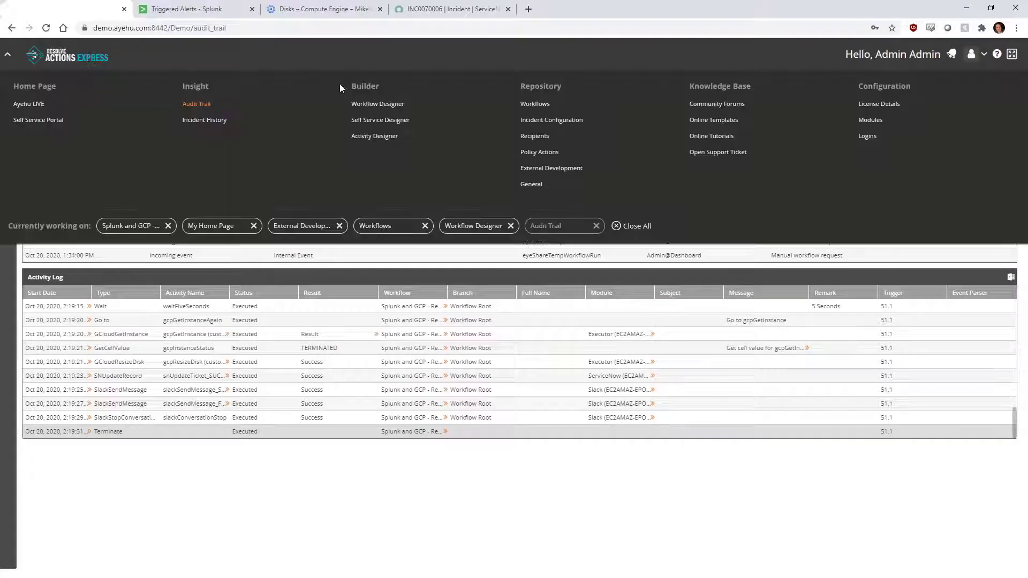
left_click(382, 107)
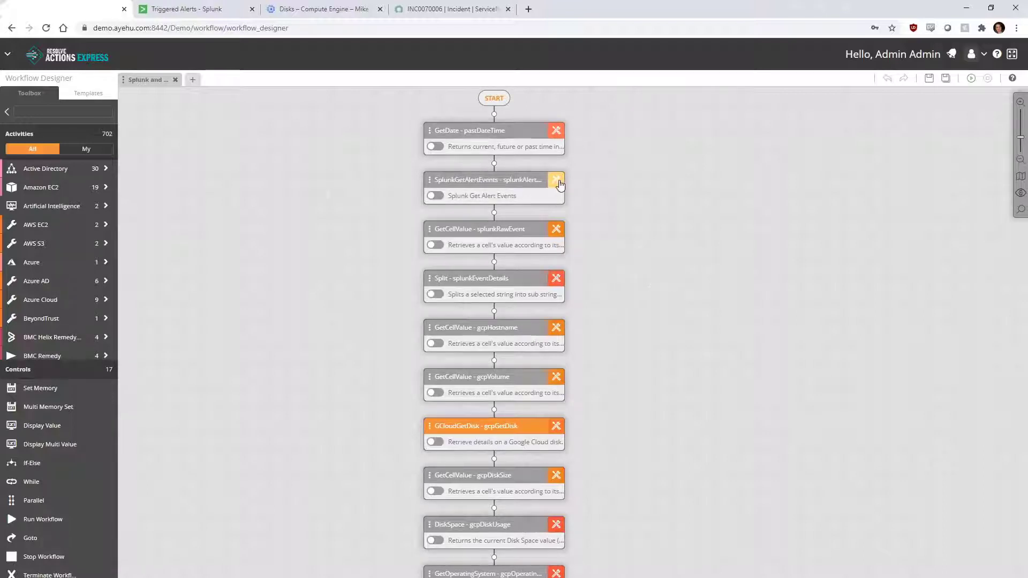
left_click(560, 185)
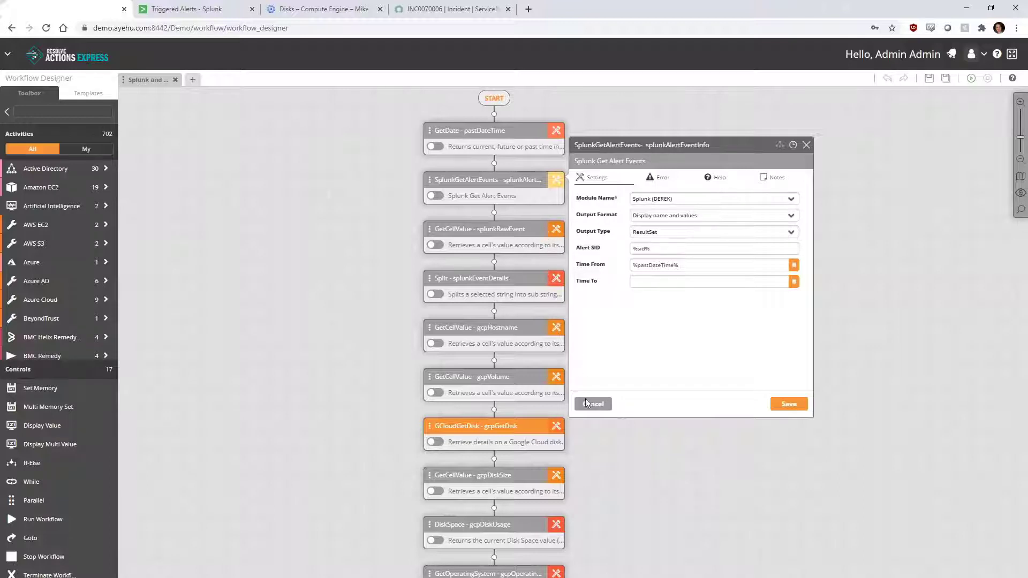
Step: Inspect the settings of the gcpHostname and gcpVolume GetCellValue activities and the gcpGetDisk activity
left_click(558, 329)
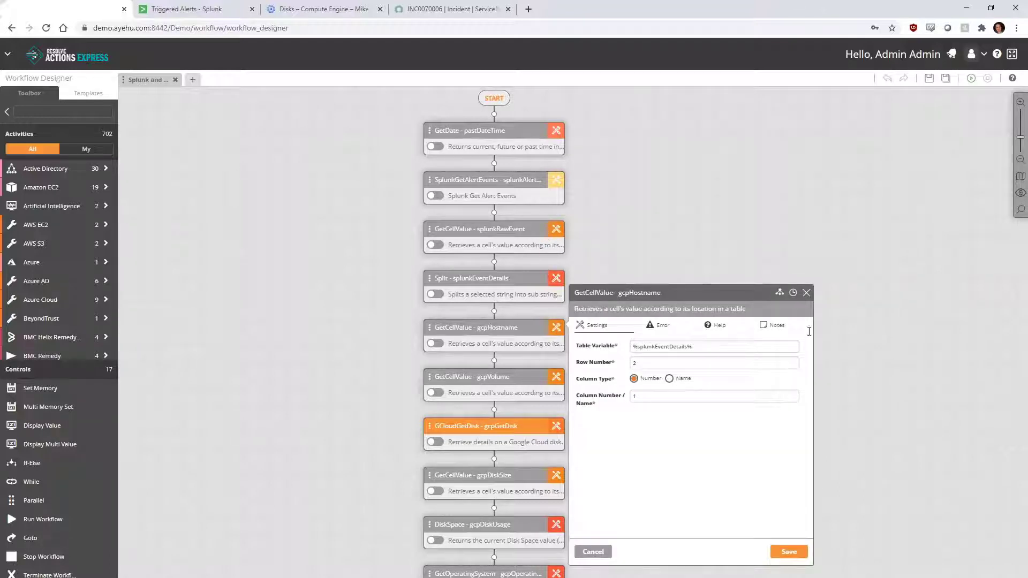
scroll(894, 349, "down", 4)
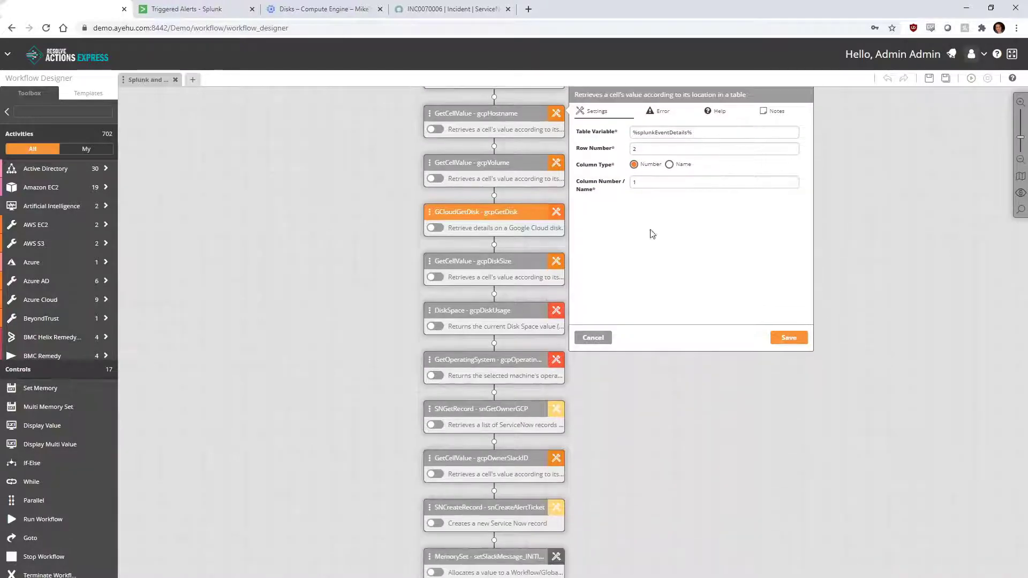
left_click(557, 166)
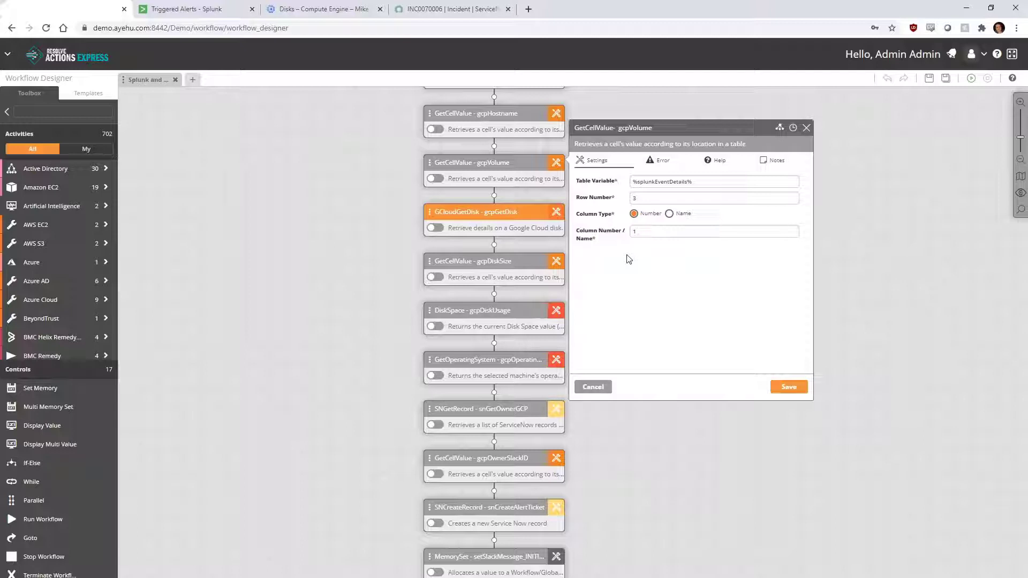
left_click(557, 213)
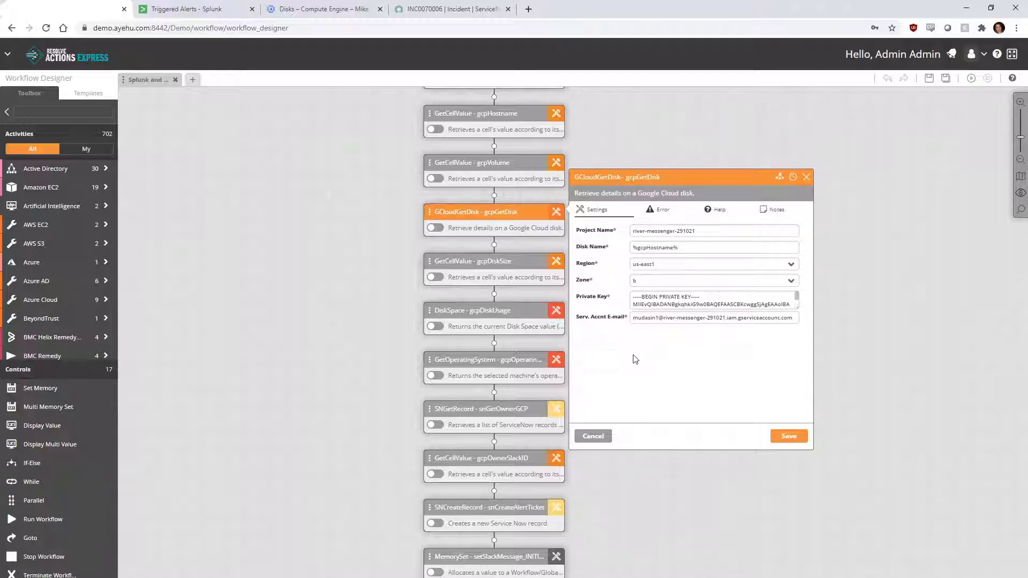
Step: Inspect the settings of the gcpDiskUsage DiskSpace activity and the GetOperatingSystem activity
scroll(544, 258, "down", 1)
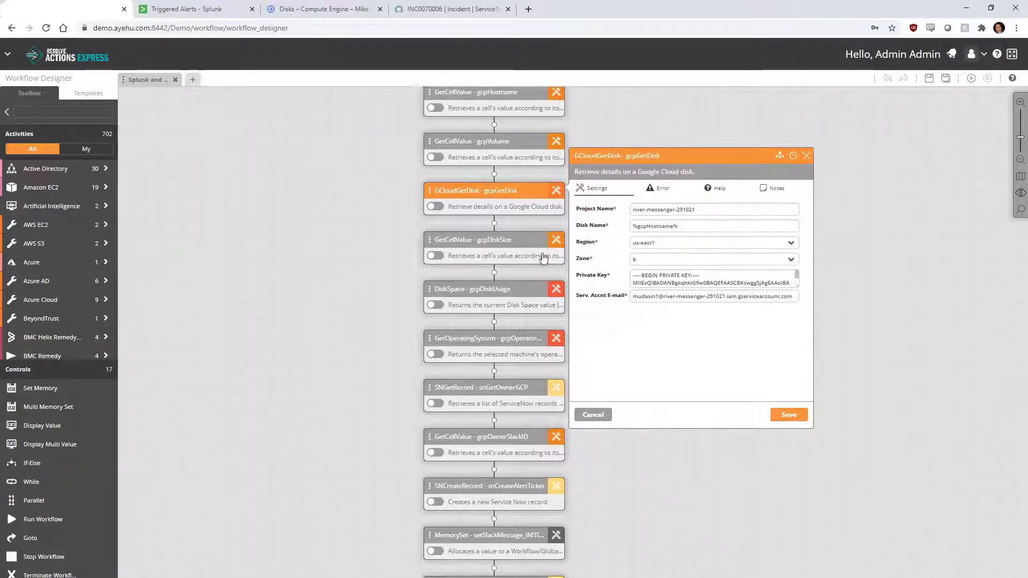
scroll(544, 258, "down", 3)
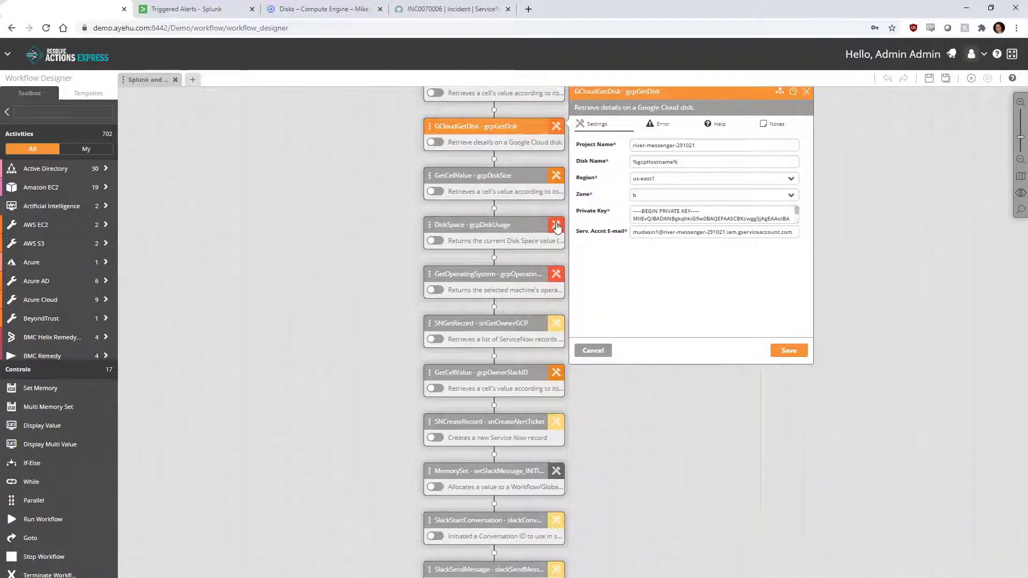
left_click(557, 227)
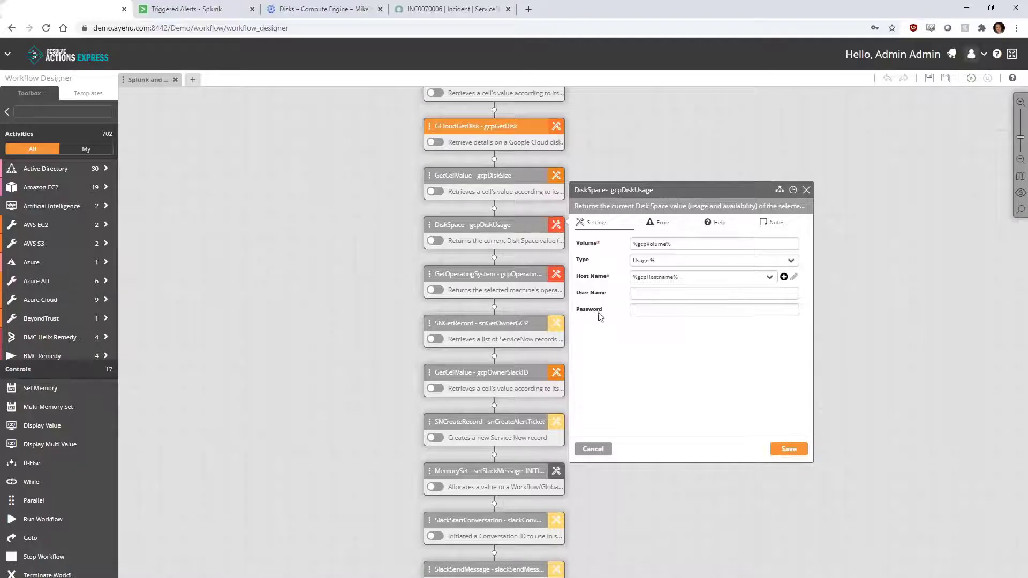
left_click(557, 275)
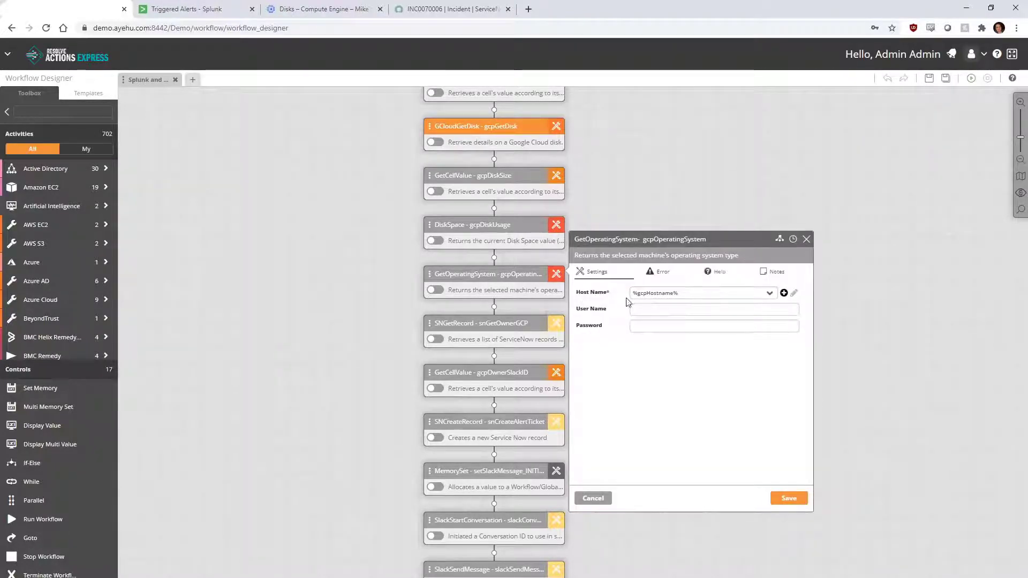
Step: Inspect the snGetOwnerGCP activity's ServiceNow record settings and its host name filter
left_click(558, 324)
scroll(879, 351, "down", 2)
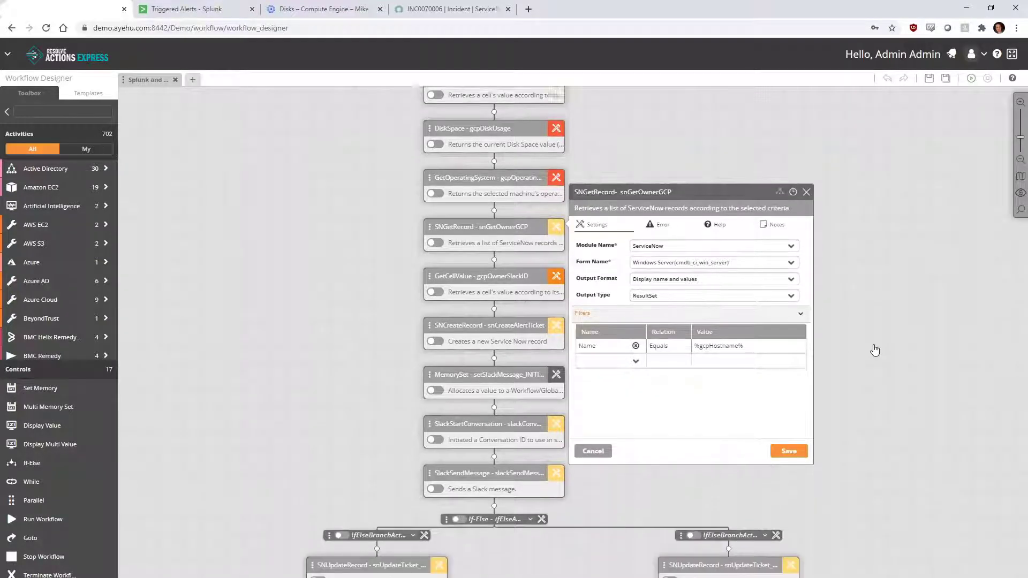
scroll(875, 351, "down", 1)
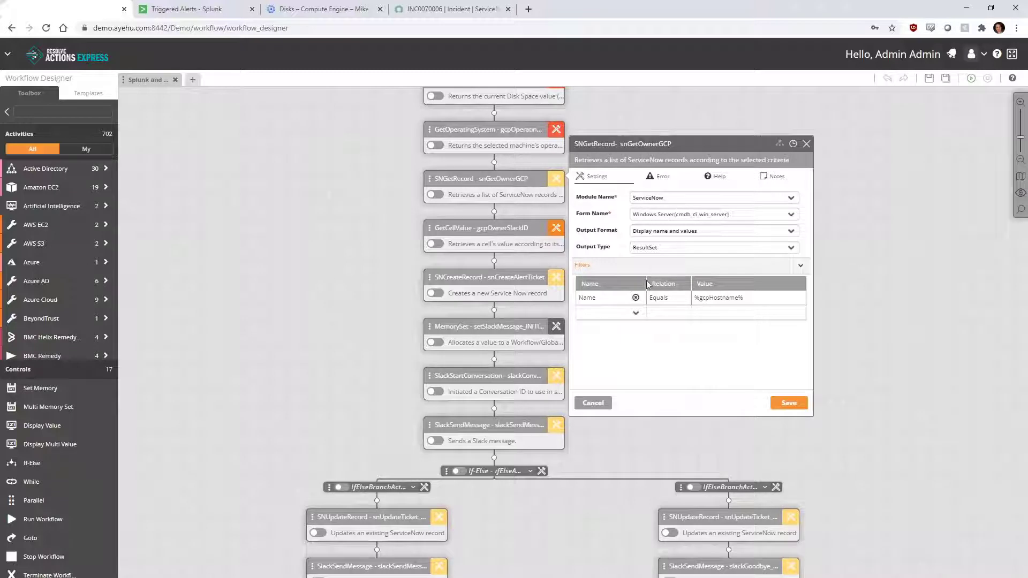
left_click(722, 302)
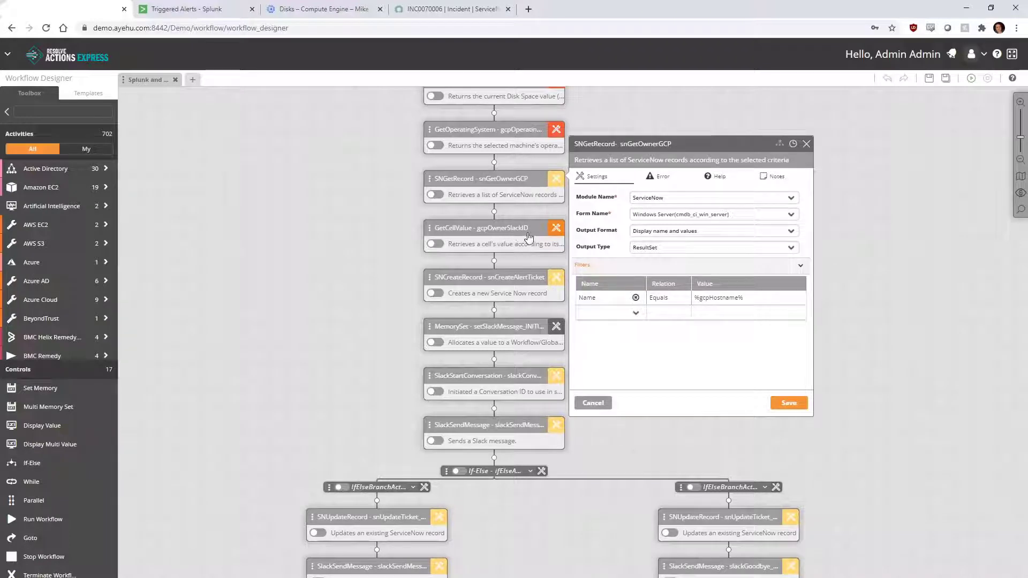
Step: Review the incident properties configured in the snCreateAlertTicket activity
left_click(562, 282)
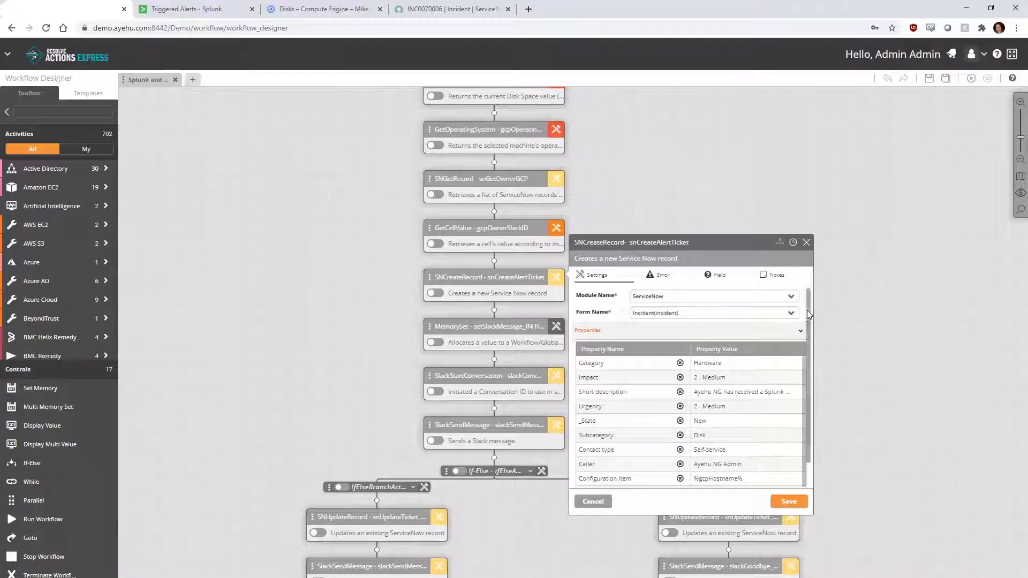
left_click_drag(808, 311, 811, 349)
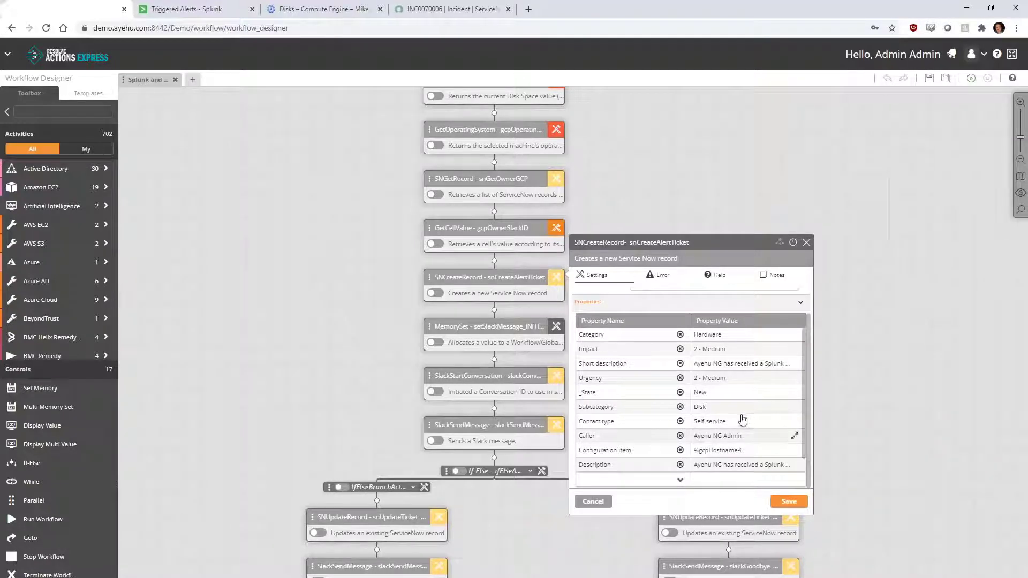
scroll(551, 309, "down", 1)
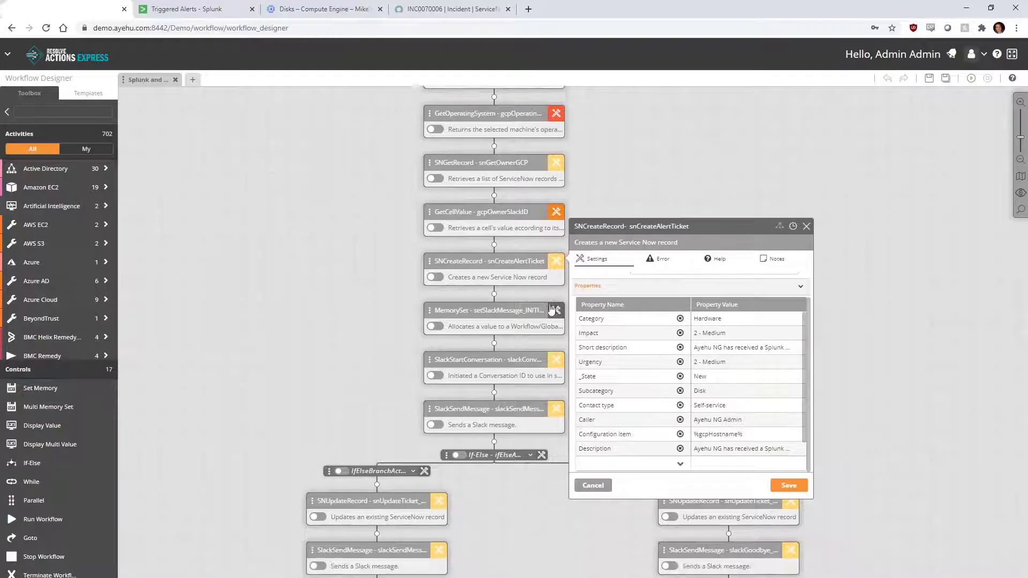
Step: Inspect the initial SlackSendMessage activity's recipient, message and response button settings, and close them without saving
scroll(551, 310, "down", 3)
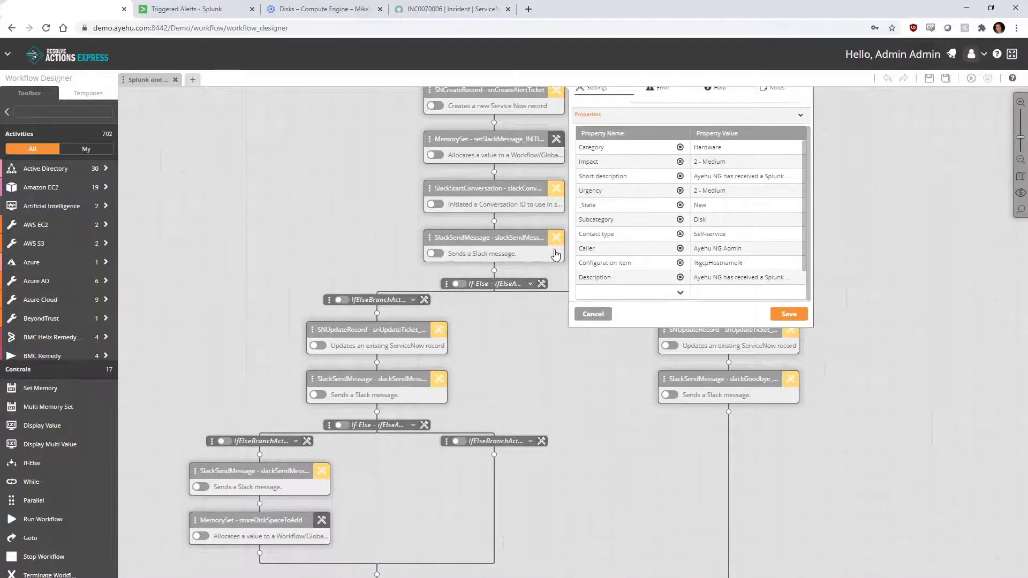
left_click(557, 238)
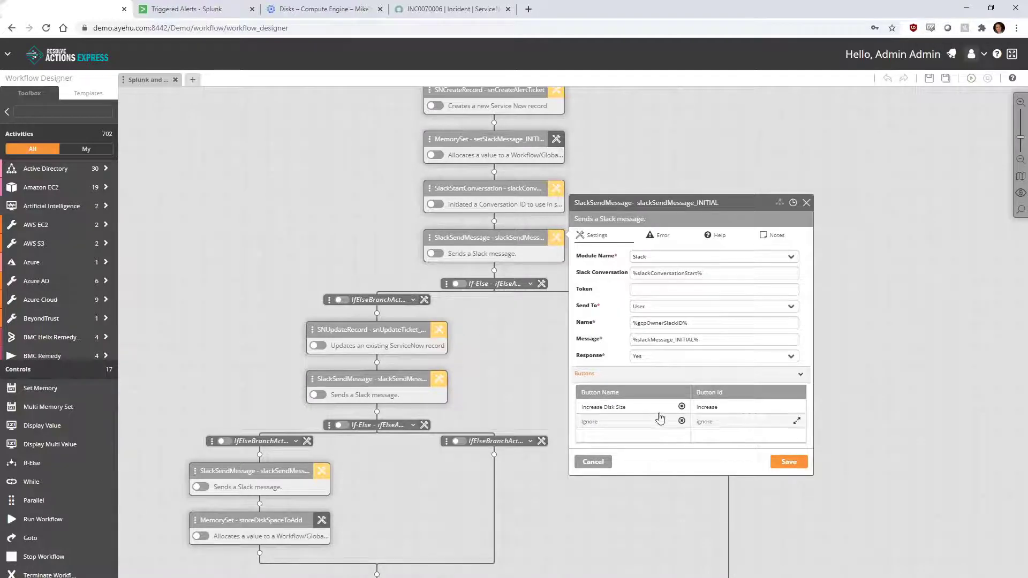
left_click(642, 436)
left_click(595, 463)
scroll(521, 309, "down", 3)
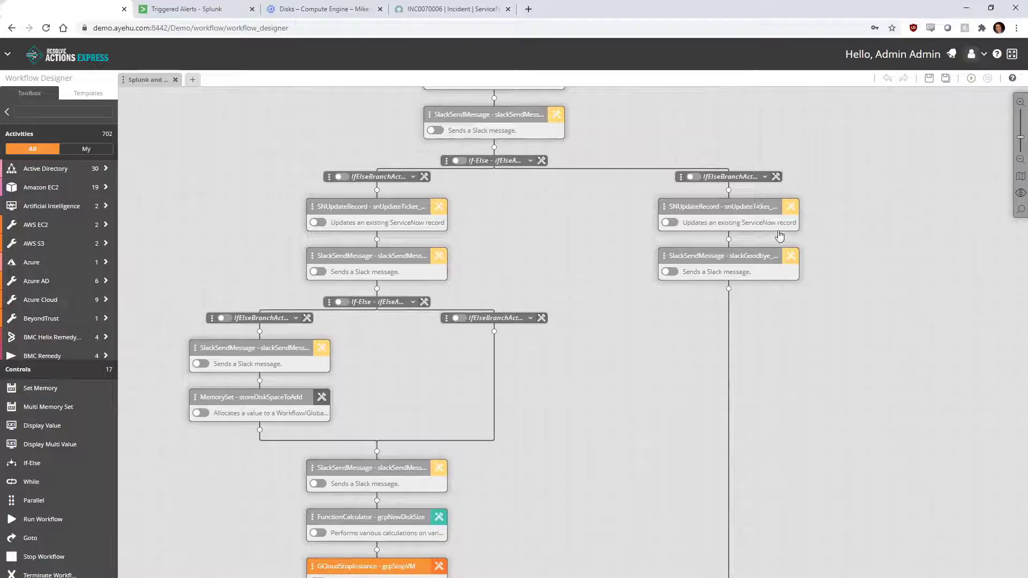
Step: Inspect the settings of the gcpStopVM and gcpGetInstance Google Cloud activities and close them without saving
left_click_drag(413, 367, 514, 323)
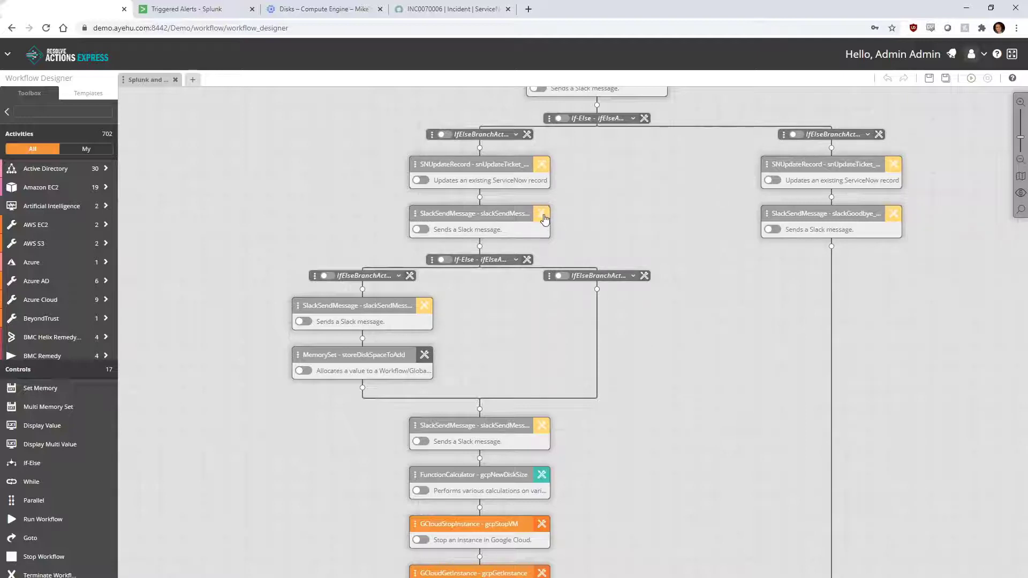
scroll(544, 257, "down", 2)
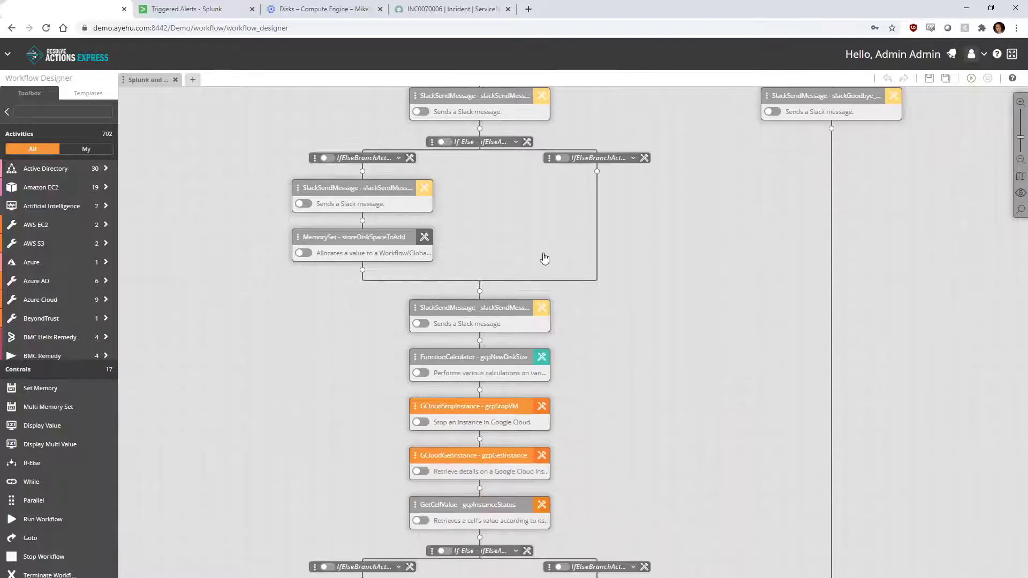
scroll(544, 259, "down", 3)
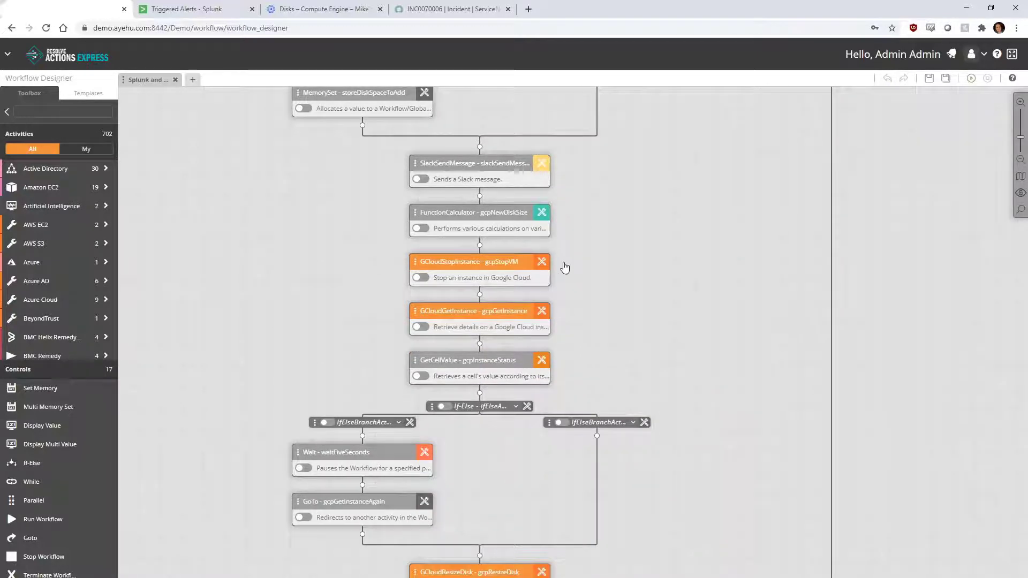
left_click(543, 263)
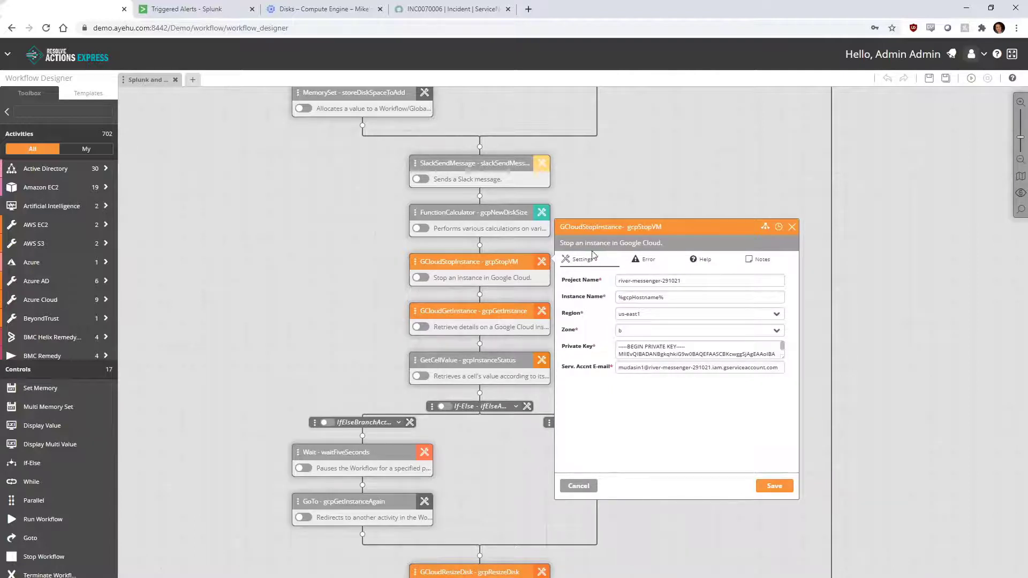
scroll(551, 242, "down", 3)
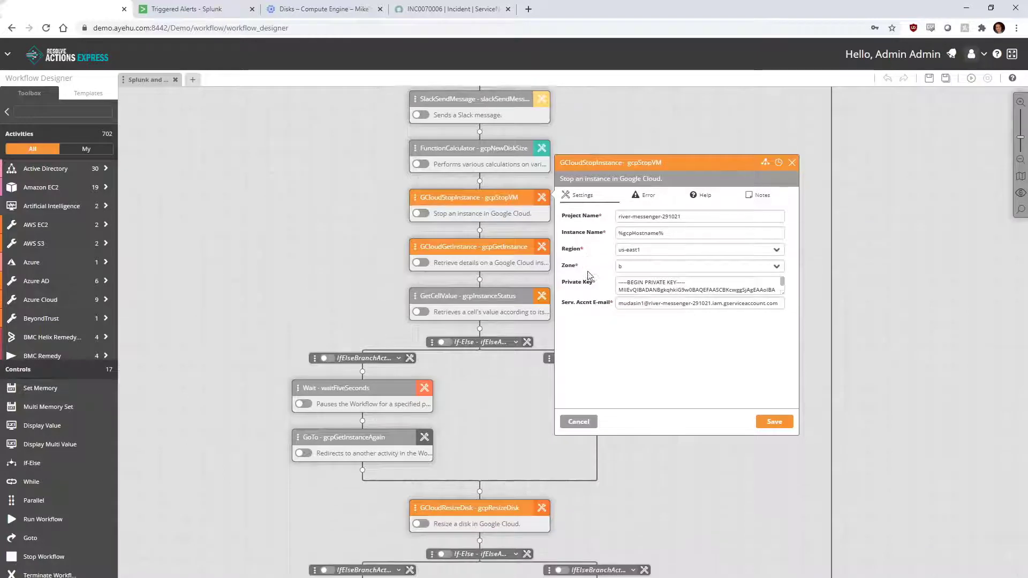
left_click(542, 233)
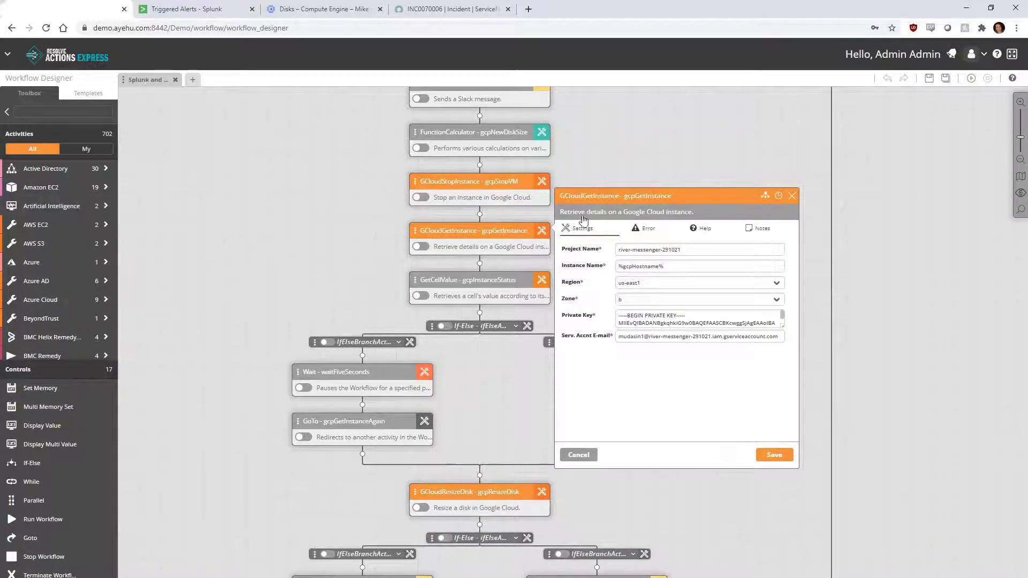
left_click(578, 454)
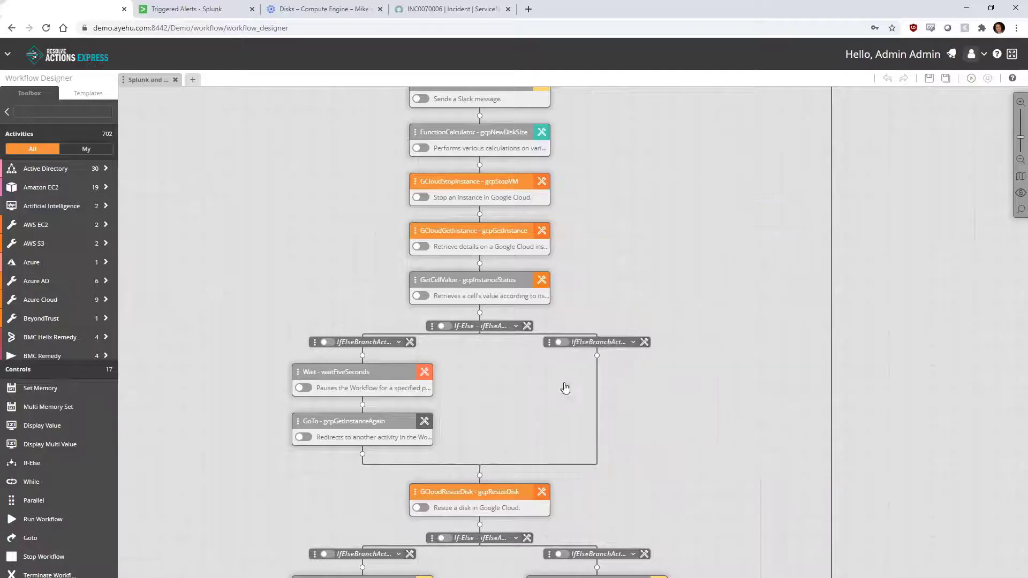
Step: Inspect the gcpResizeDisk activity's disk name and new size settings, and close them without saving
scroll(565, 386, "down", 1)
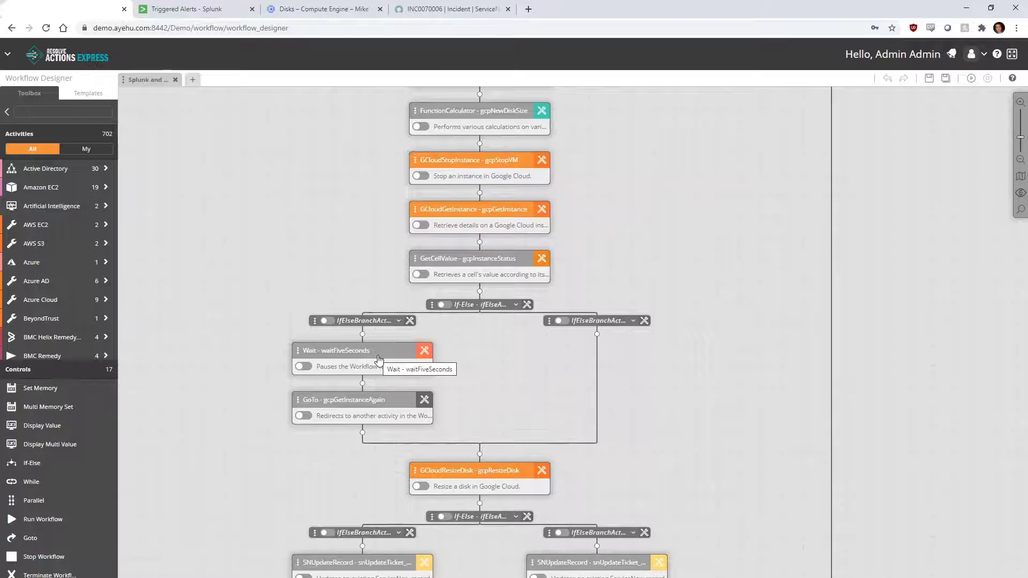
scroll(507, 328, "down", 1)
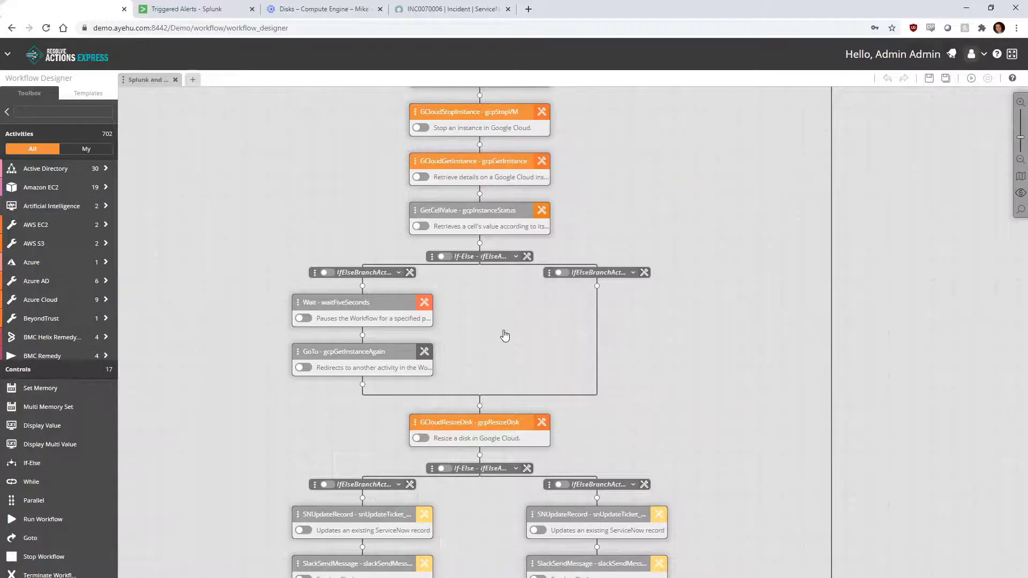
scroll(504, 332, "down", 4)
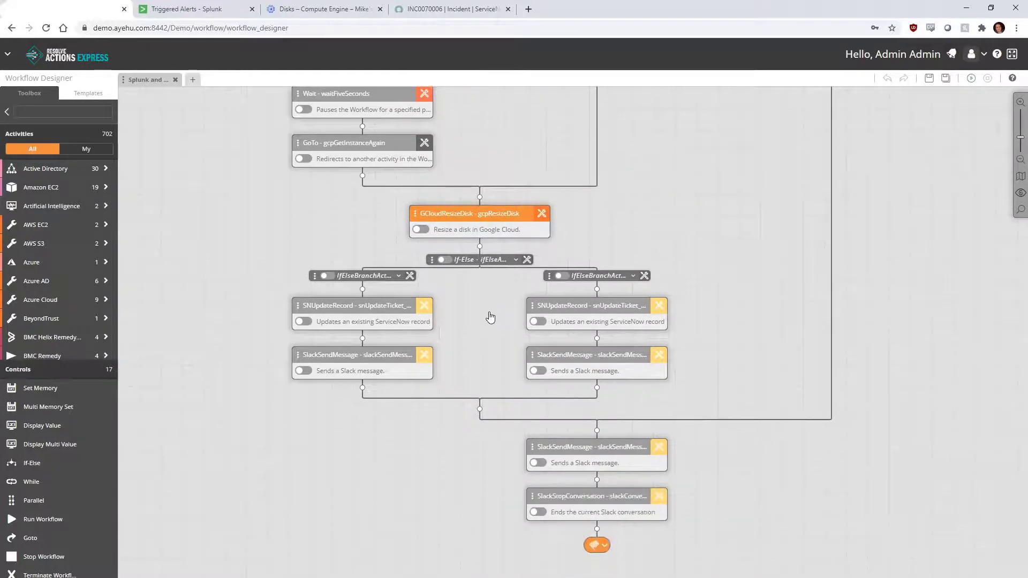
left_click(542, 214)
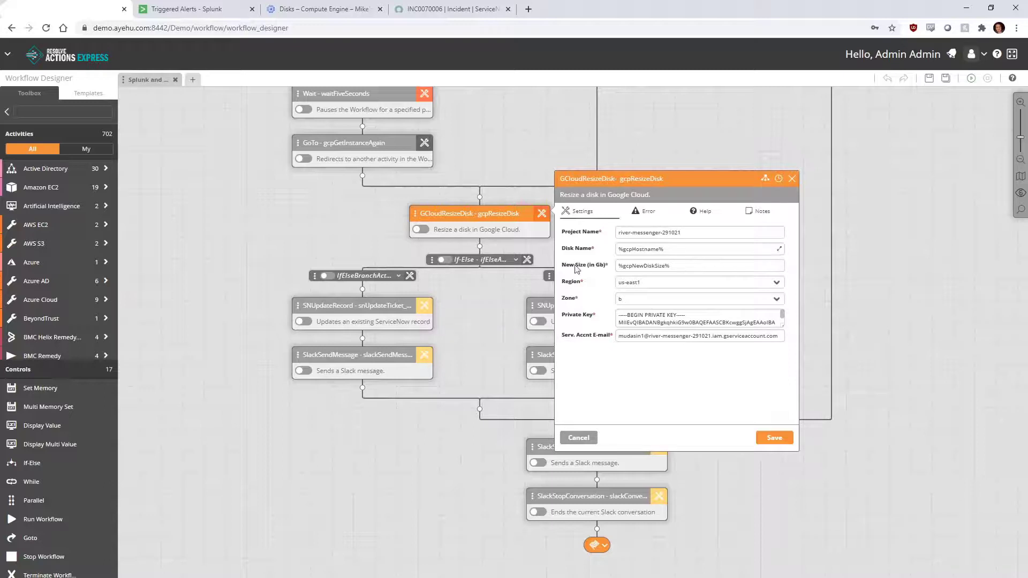
left_click(585, 439)
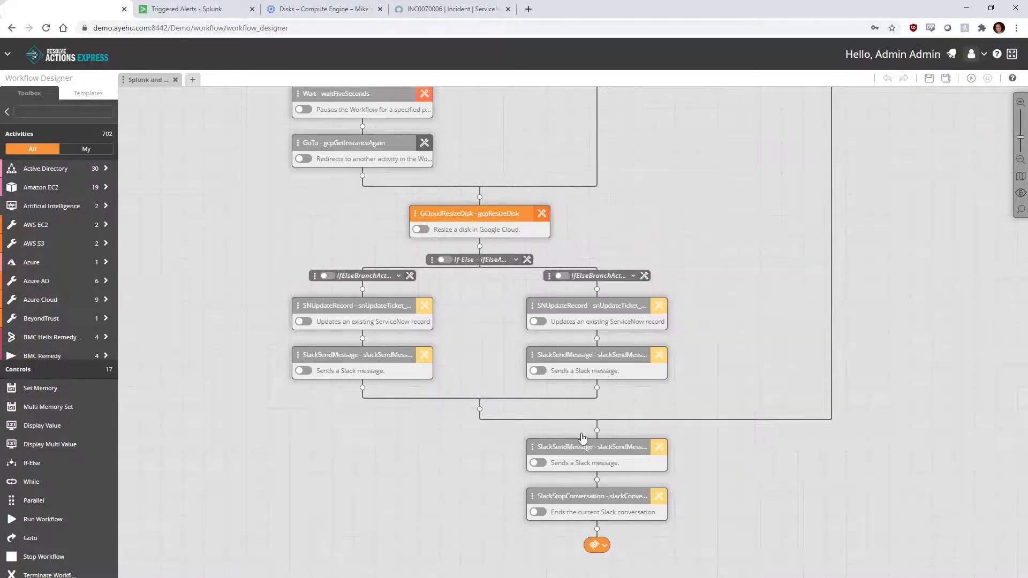
Step: Review the recipient and message configured in the slackSendMessage_SUCCESS activity and close it without saving
scroll(449, 315, "down", 1)
scroll(449, 315, "down", 1)
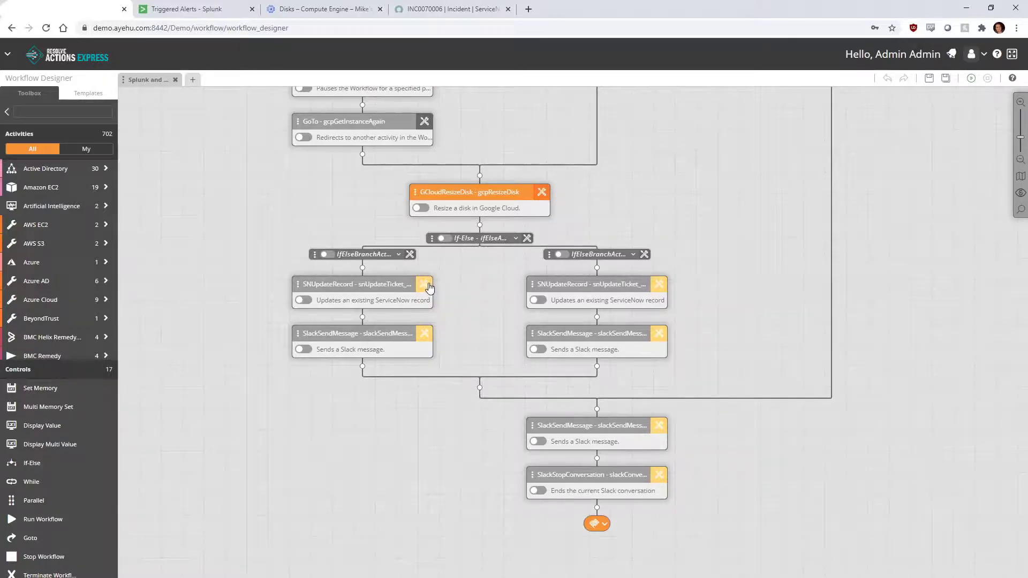
left_click(427, 334)
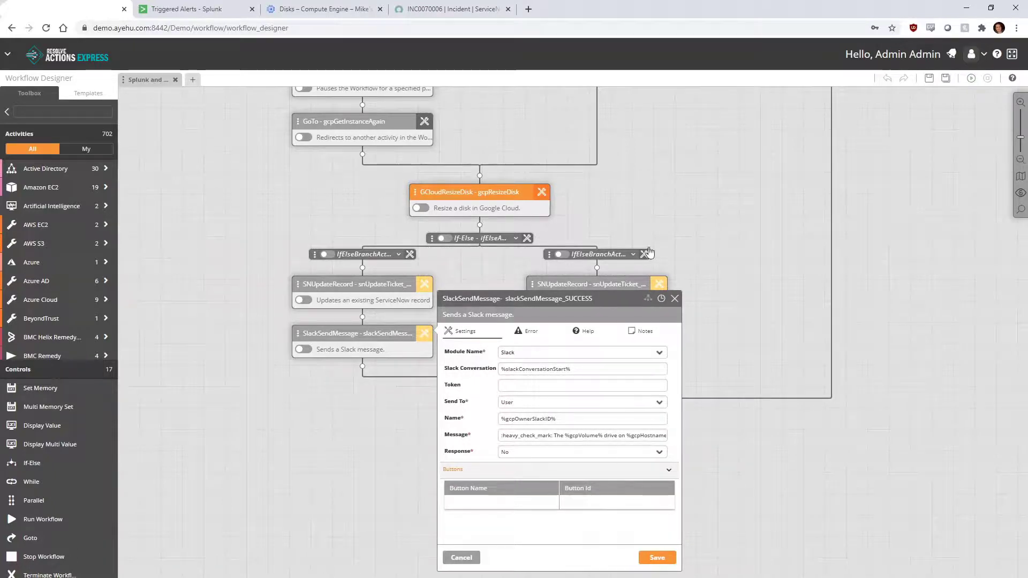
left_click(675, 299)
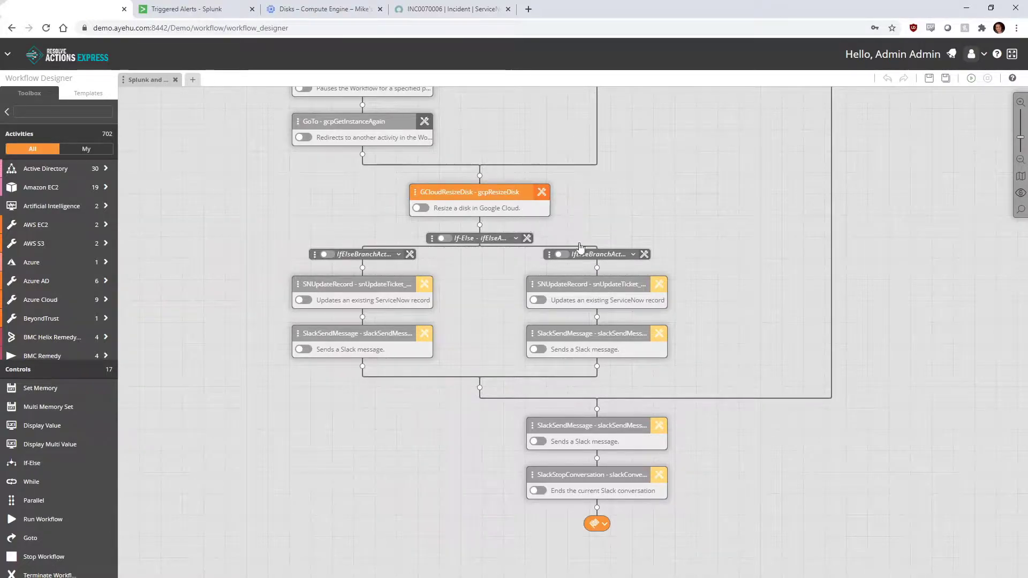
Step: Inspect the snUpdateTicket_FAILURE record properties and the slackSendMessage_FAILURE message settings, and close them without saving
left_click(662, 291)
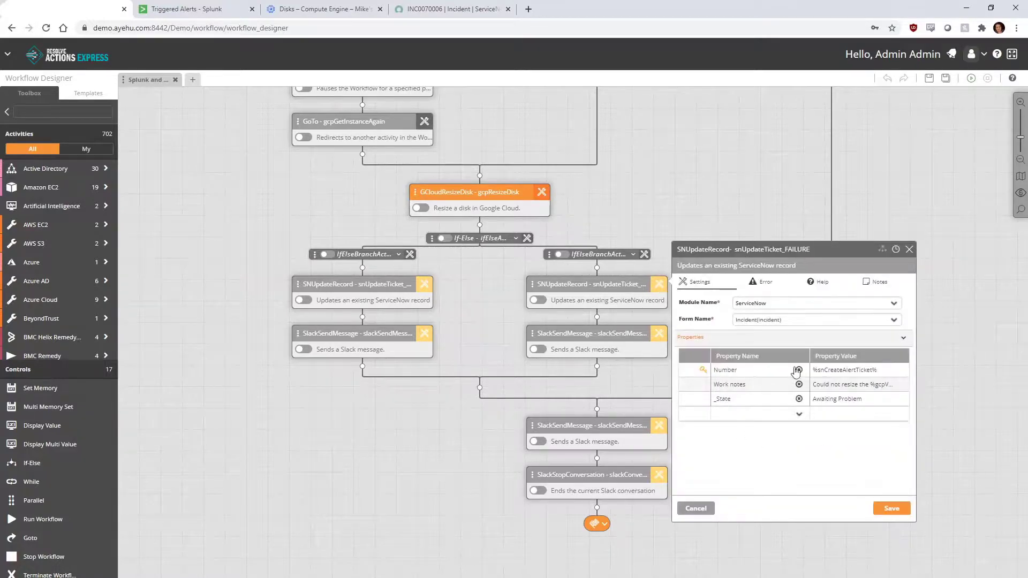
left_click(662, 341)
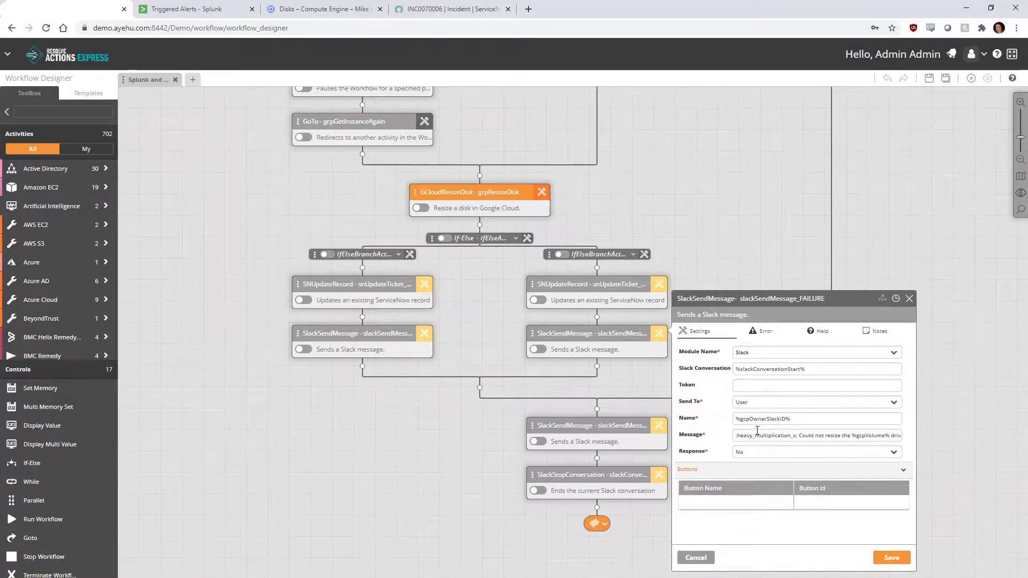
left_click(695, 558)
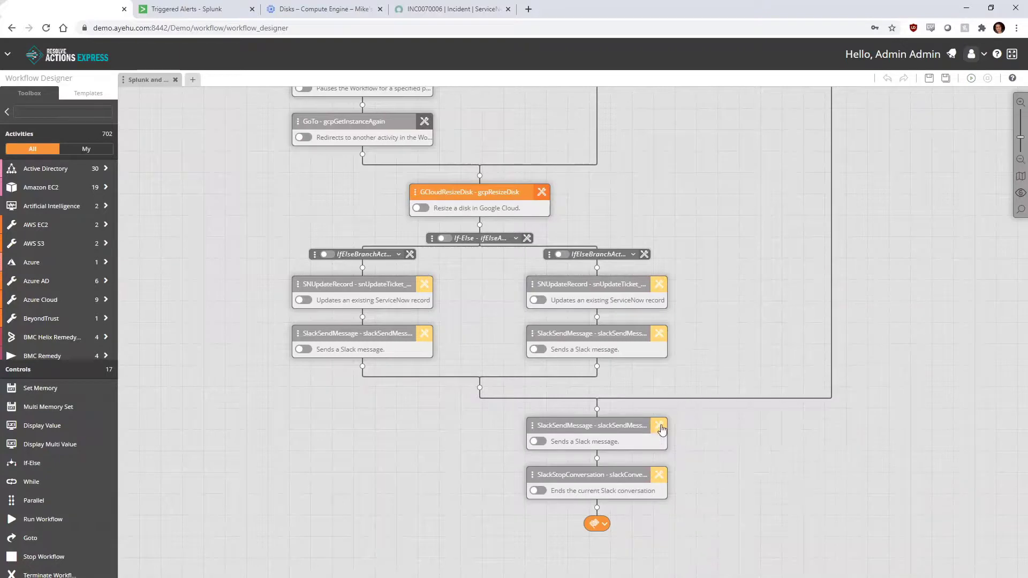